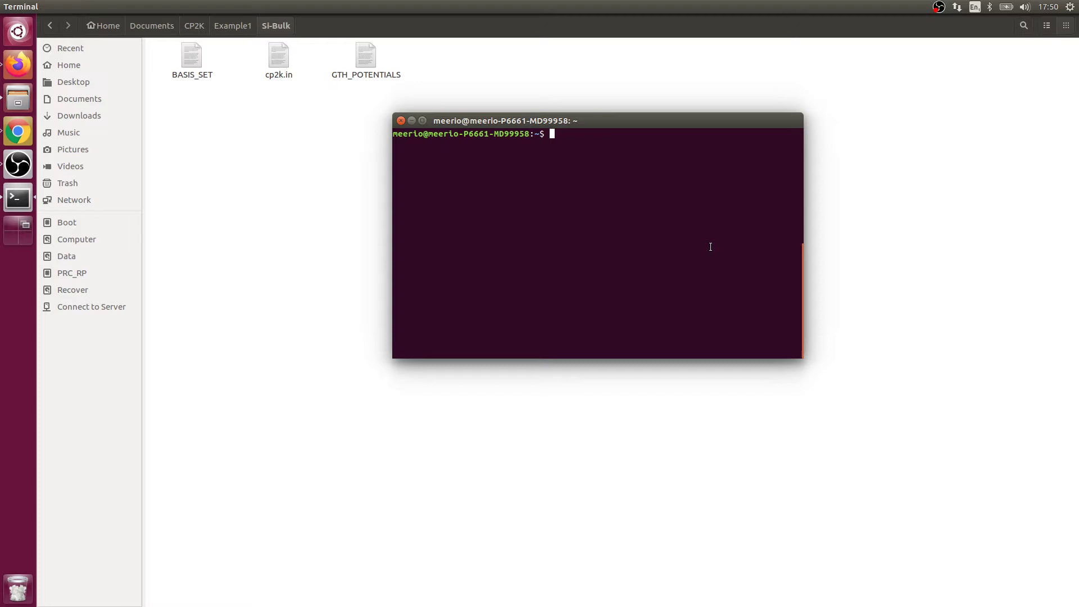
Run sudo apt-get install synaptic, which reports Synaptic 0.83 is already the newest version.
type("sudo apt-get install synaptic")
key("Return")
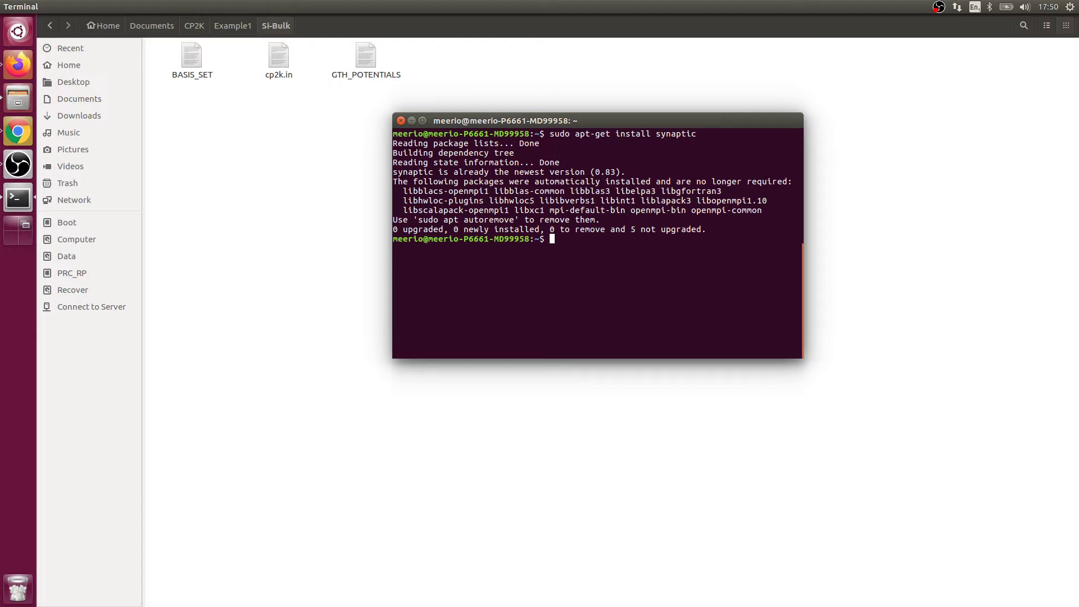
Launch Synaptic Package Manager from the Dash and authenticate with the account password.
left_click(18, 31)
left_click(73, 86)
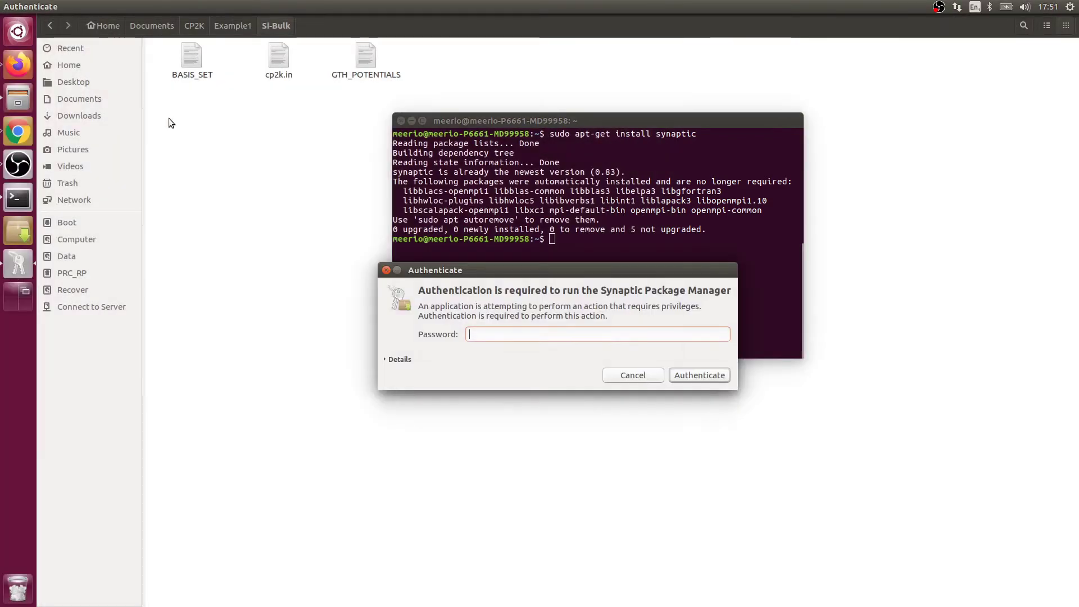
type("•••••••••••")
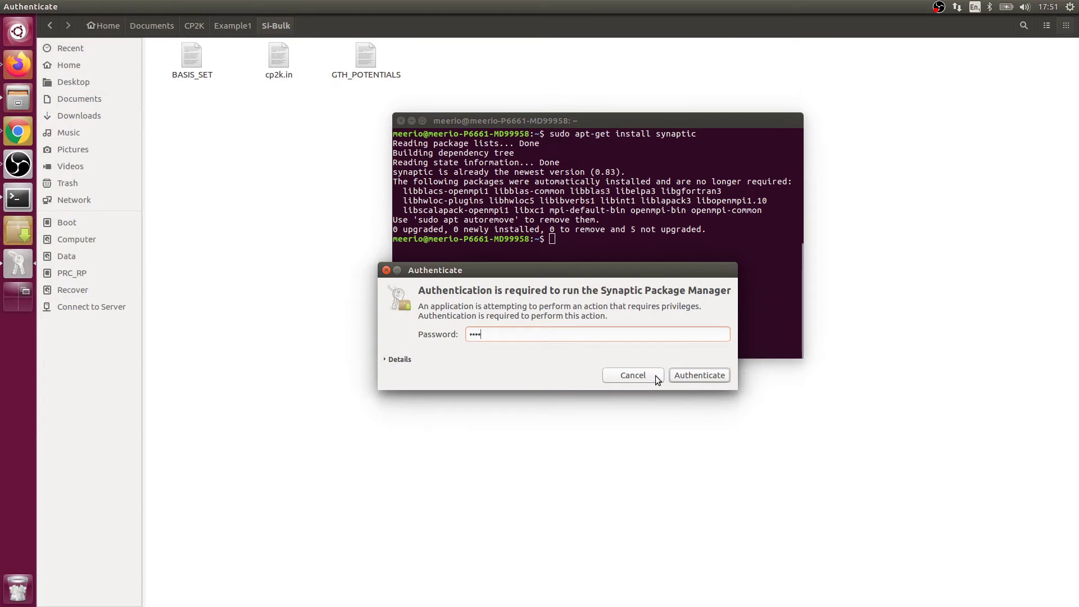
key("Return")
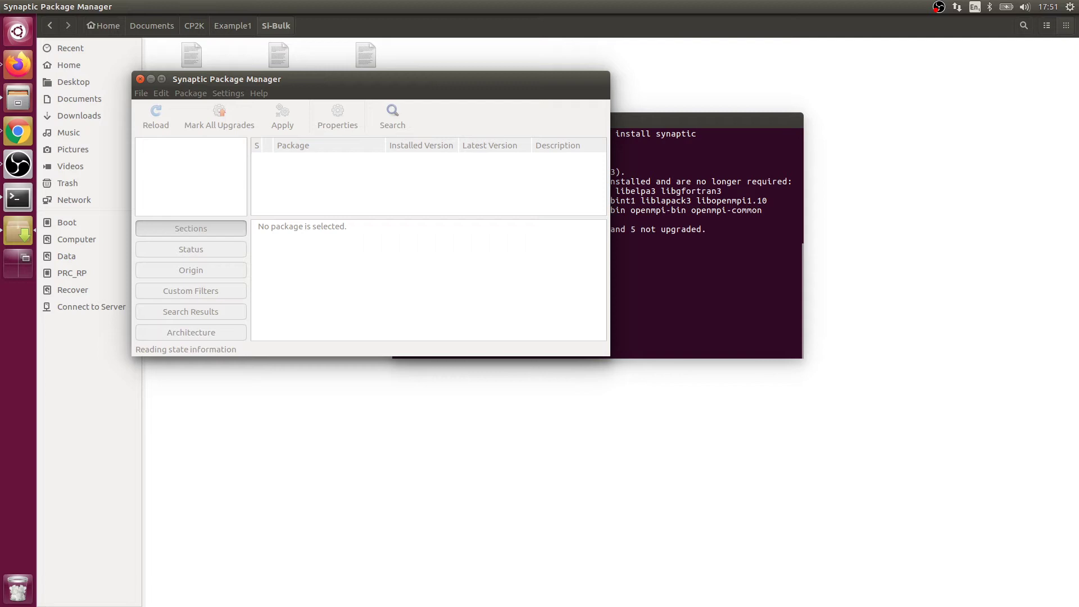
Search for cp2k and mark it for installation along with the required cp2k-data.
left_click(393, 116)
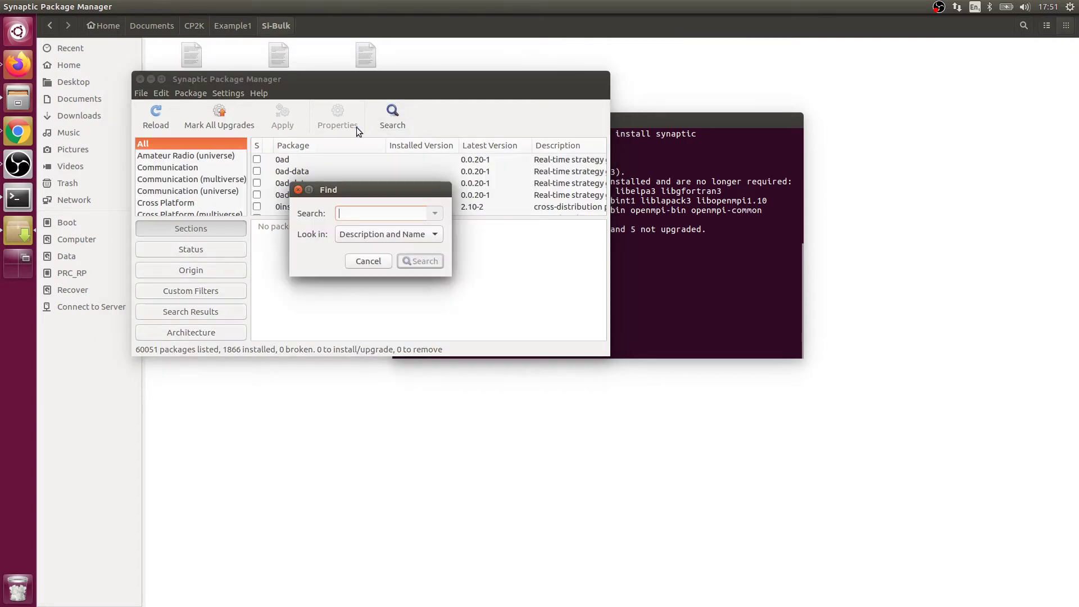
type("cp2k")
key("Return")
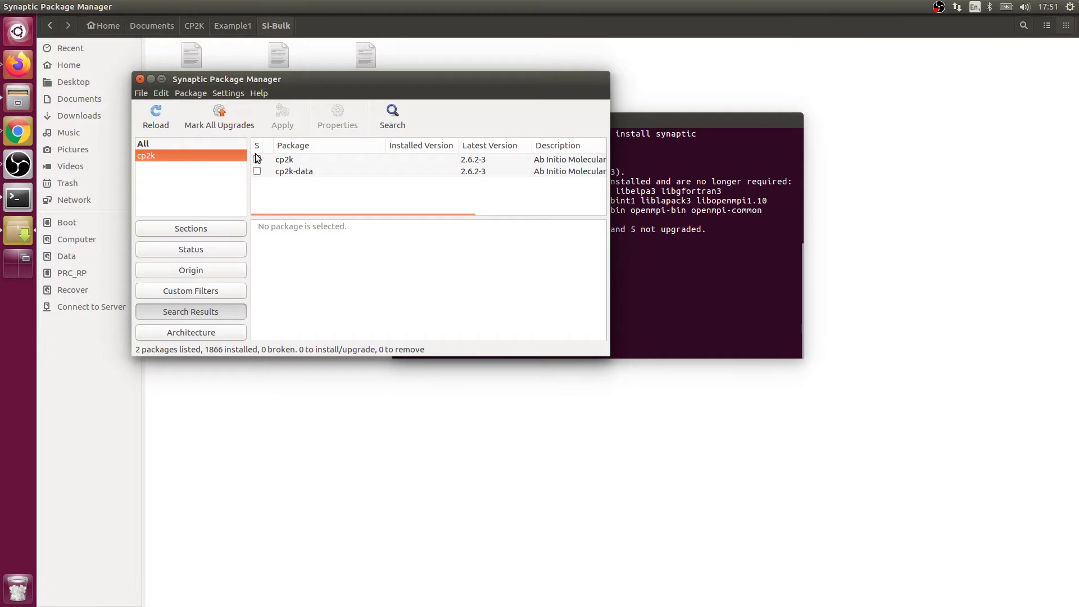
left_click(256, 162)
left_click(288, 178)
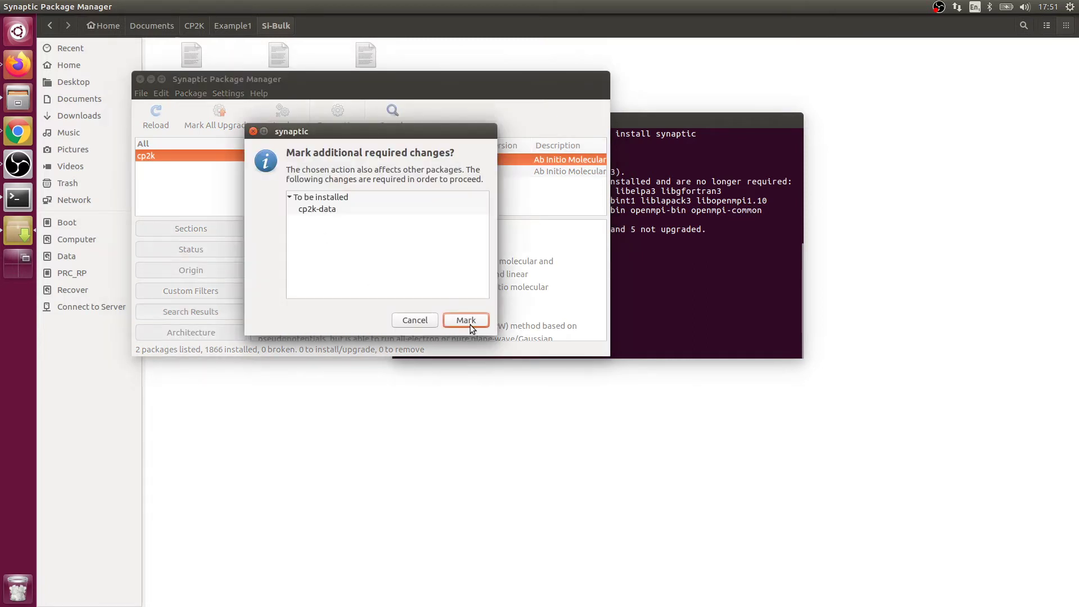
left_click(466, 321)
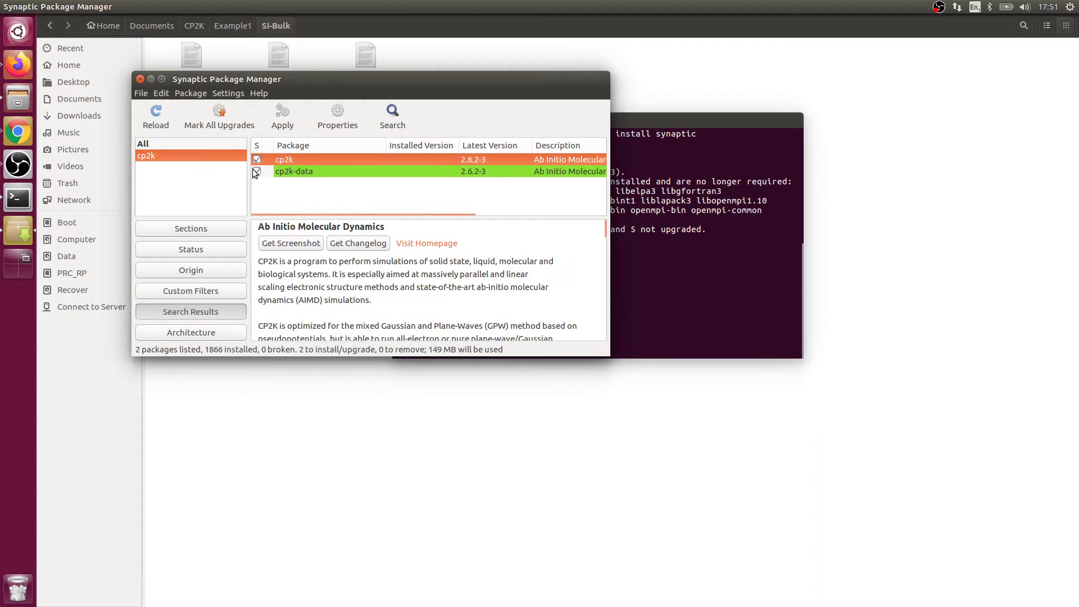
Apply the marked changes, reviewing the Summary list before confirming the installation.
left_click(284, 129)
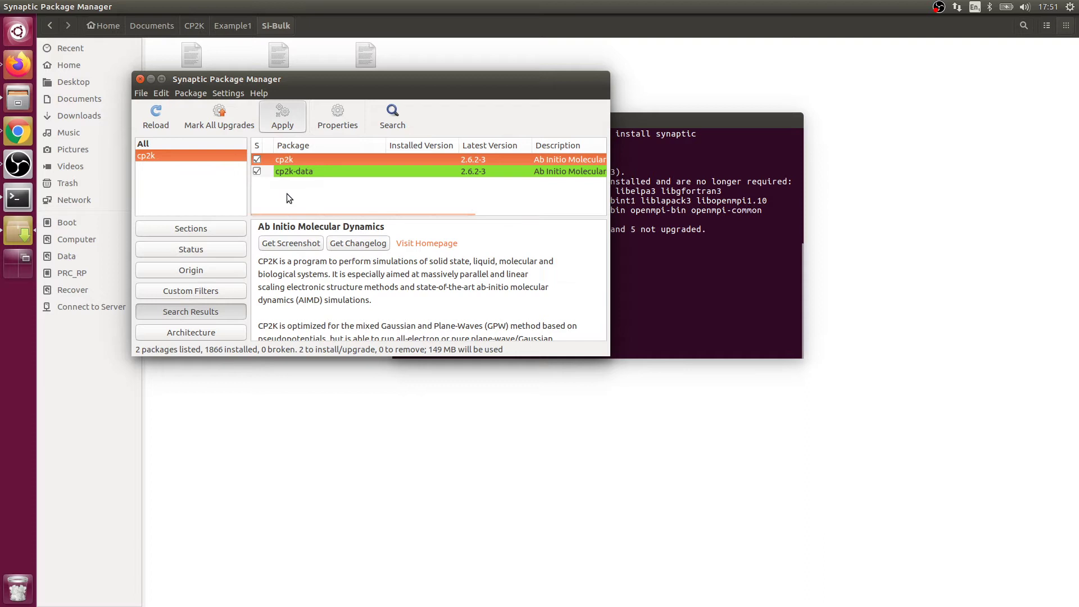
double_click(209, 170)
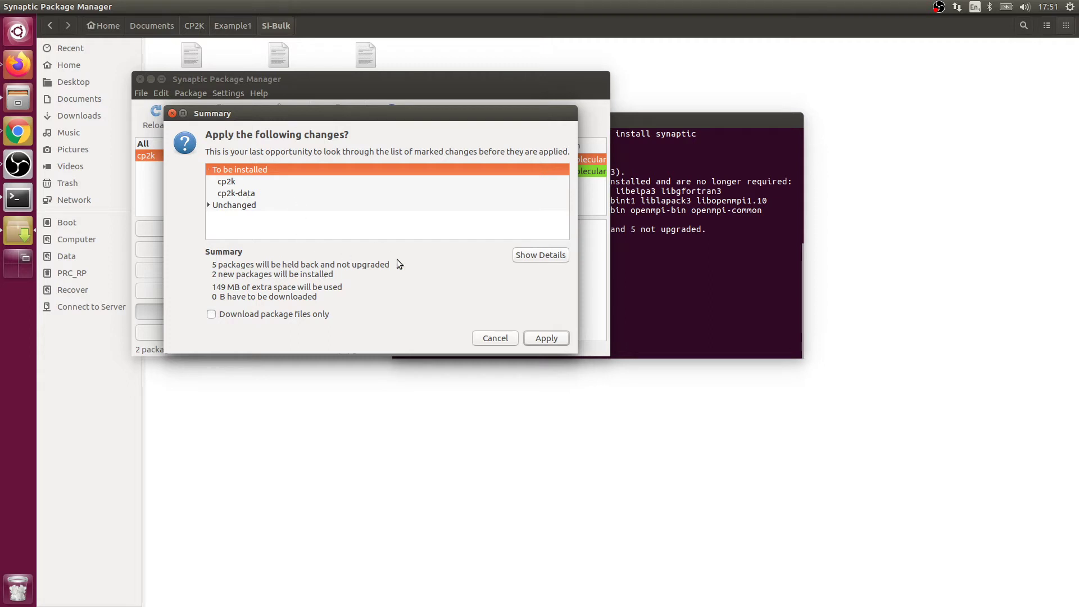
left_click(534, 337)
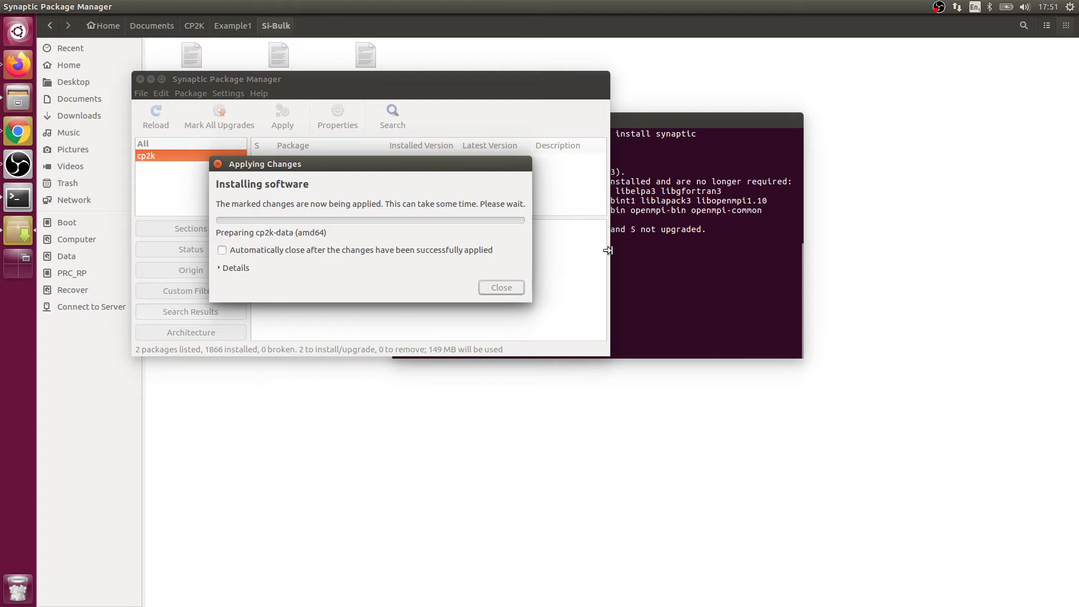
Move the progress and Synaptic windows aside, then clear the terminal screen with Ctrl+L.
left_click_drag(366, 164, 261, 107)
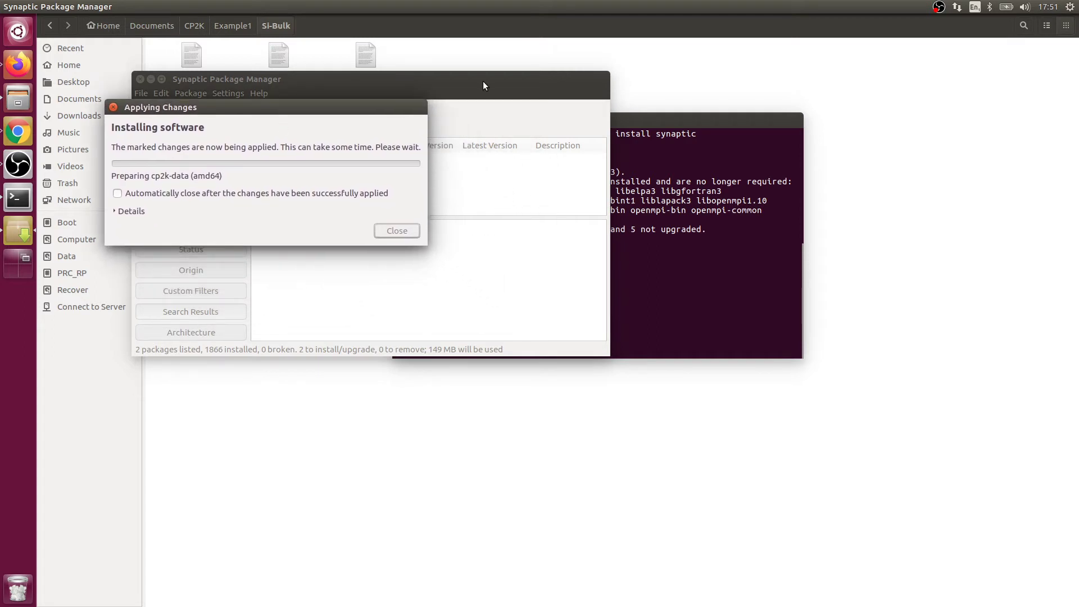
left_click_drag(483, 85, 393, 83)
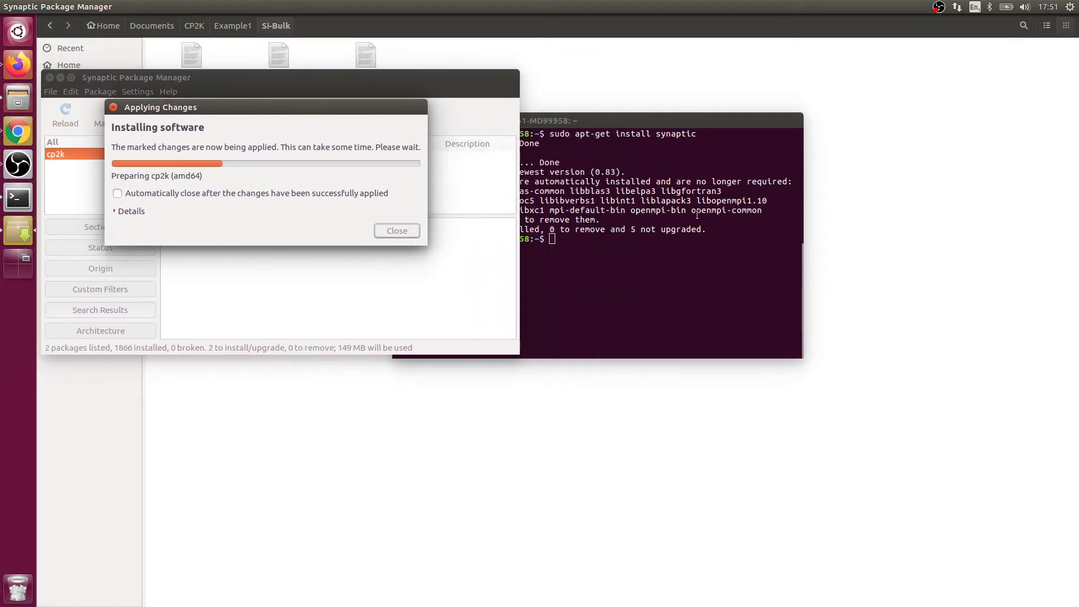
left_click(697, 235)
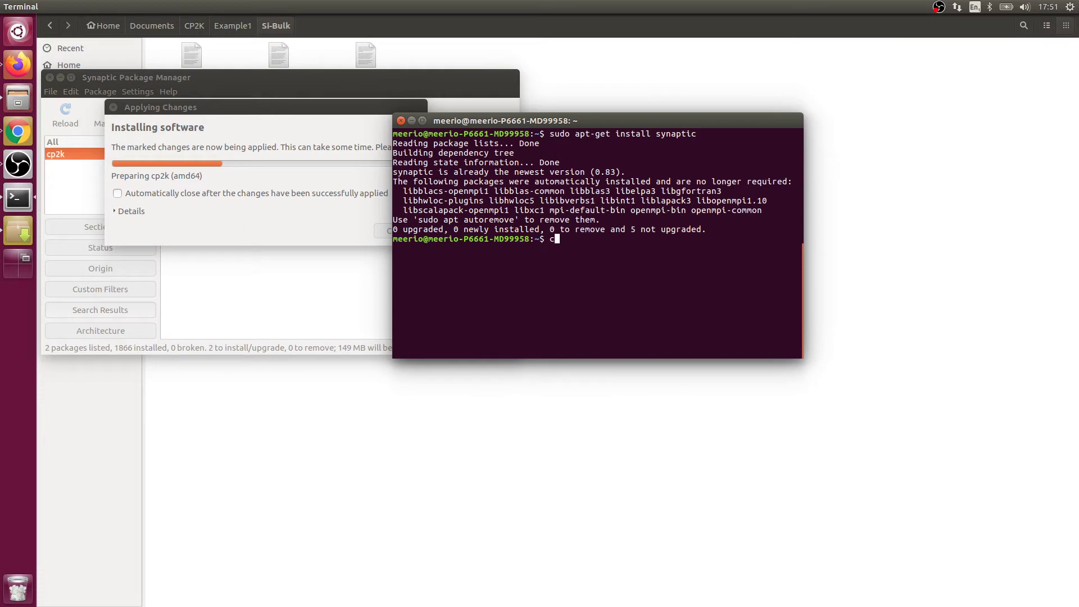
key("ctrl+l")
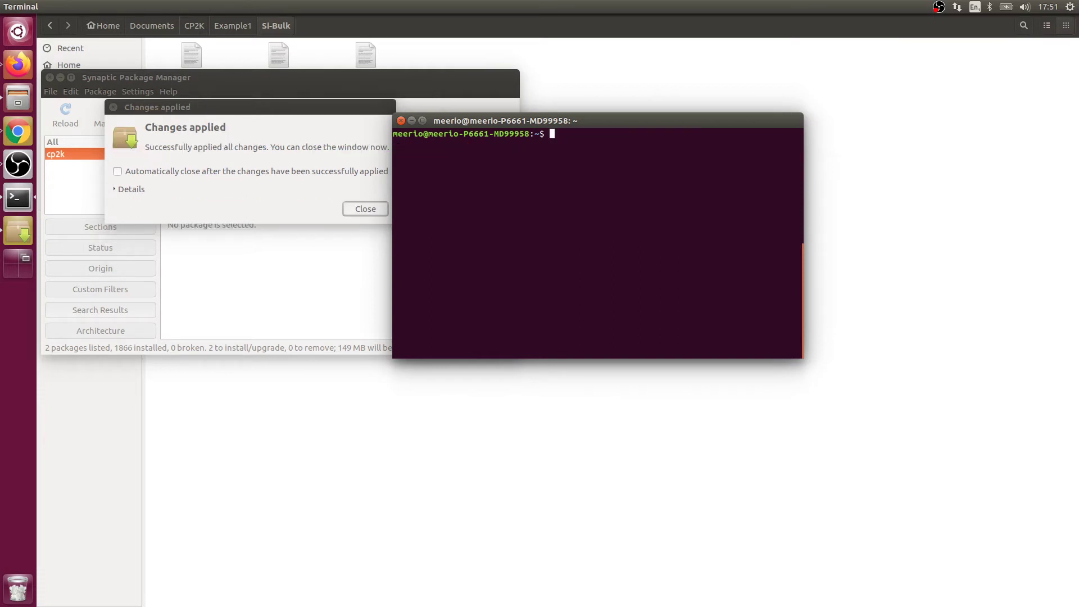
Close the Changes applied notice and return to the terminal.
left_click(365, 209)
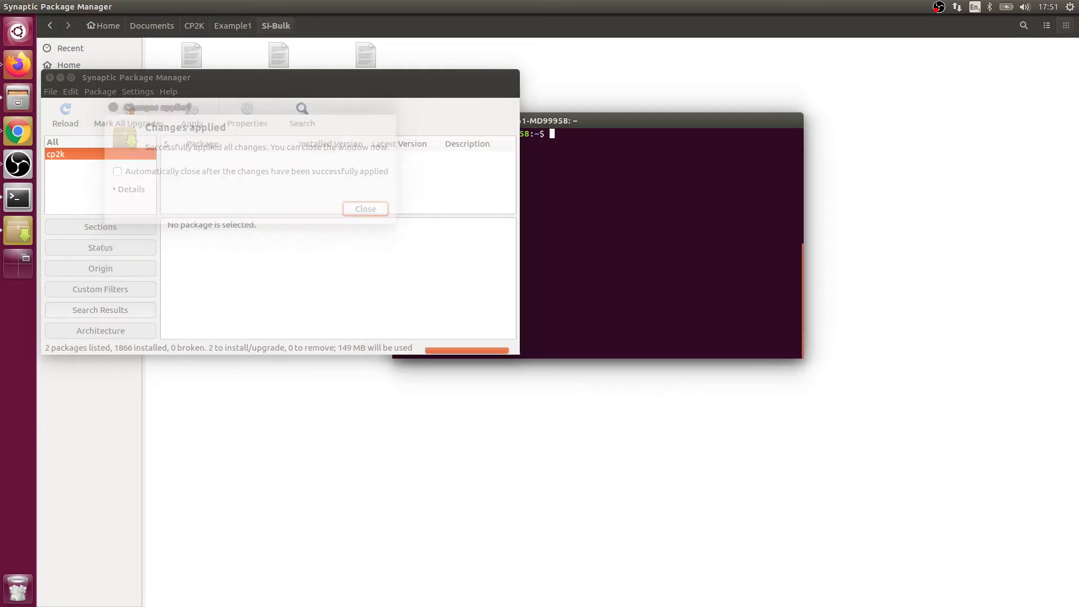
left_click(594, 154)
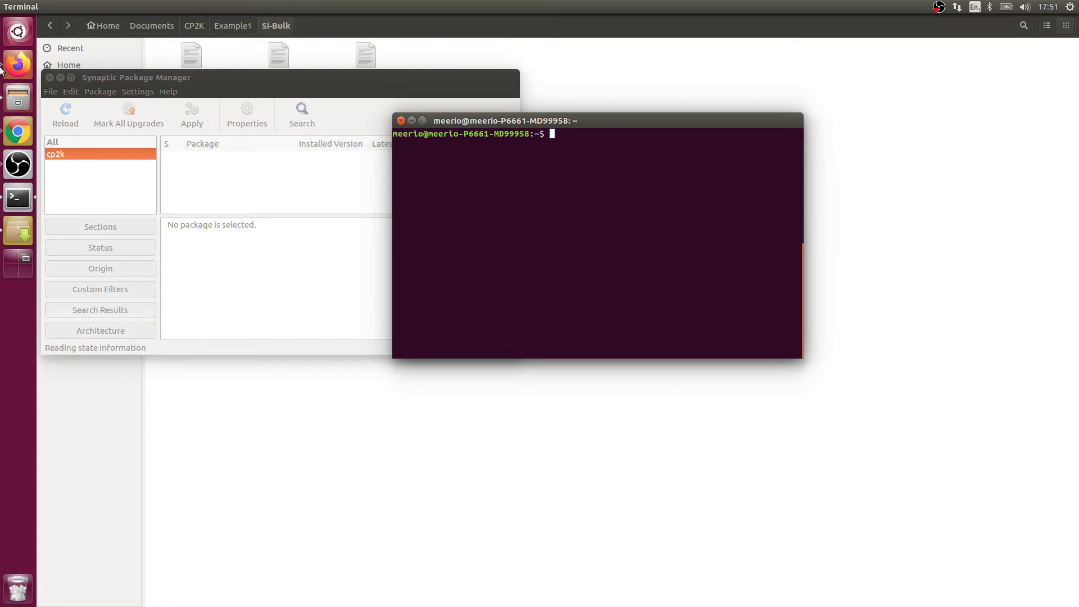
left_click(46, 75)
left_click(660, 185)
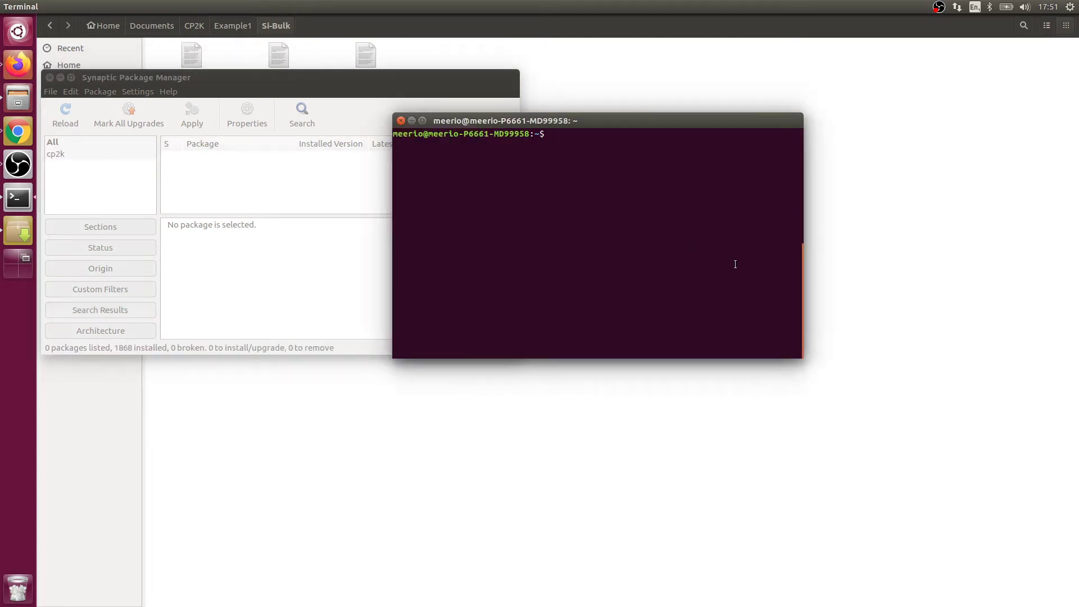
Run cp2k.popt without arguments and look over its help, including --check, --html-manual and --version.
type("cp2k.")
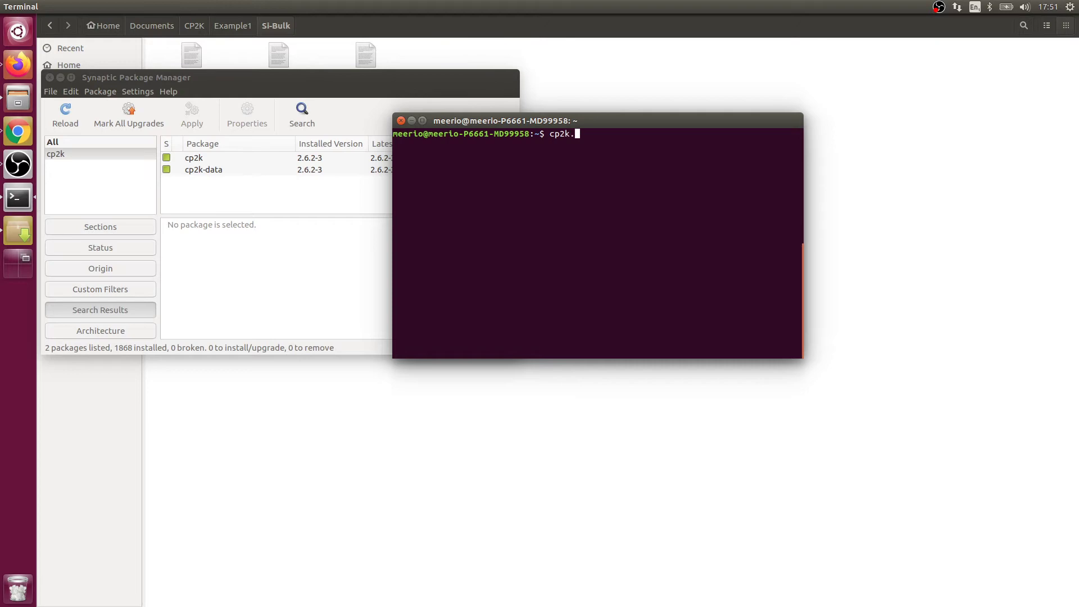
type("popt")
key("Return")
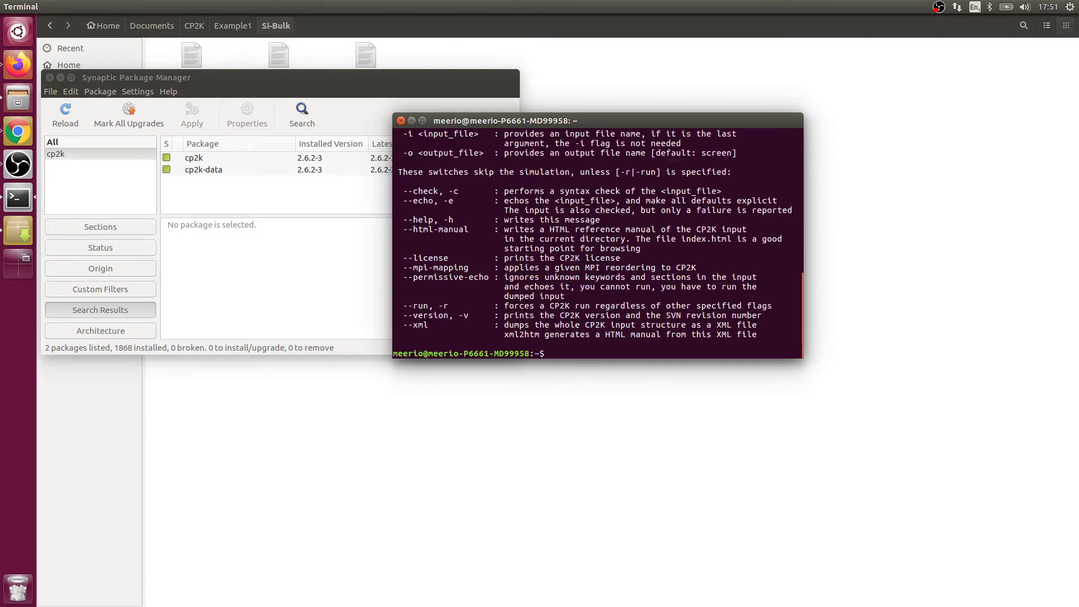
scroll(488, 214, "up", 11)
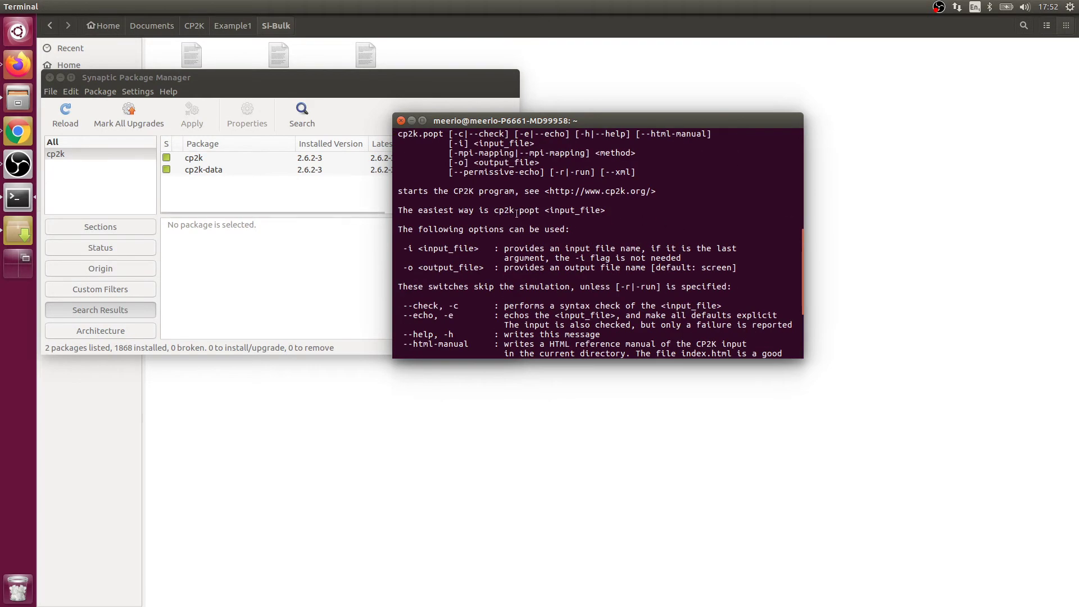
scroll(488, 214, "down", 6)
scroll(489, 213, "up", 2)
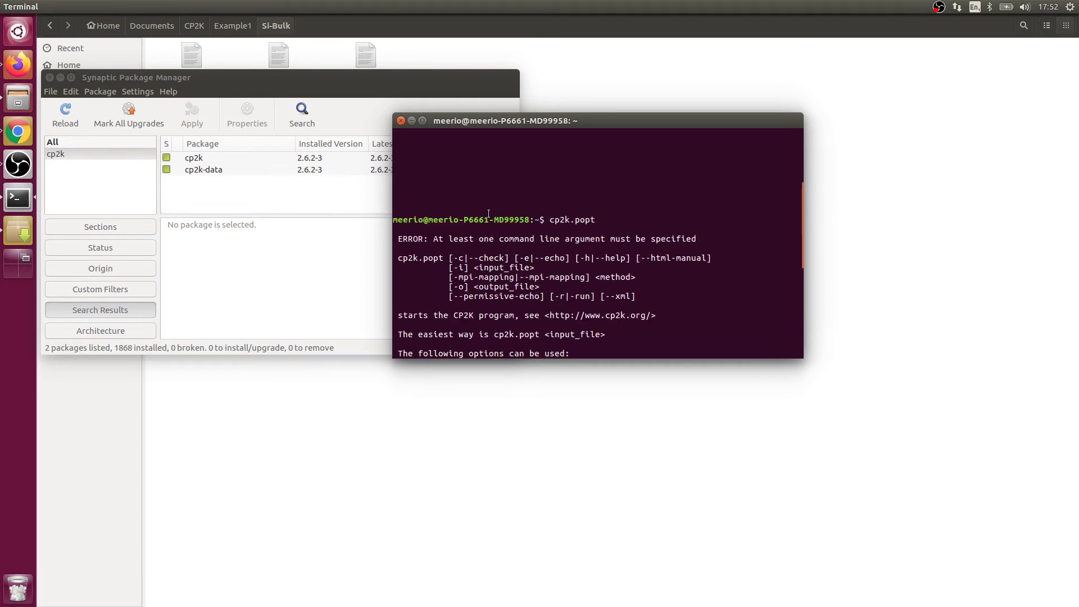
scroll(489, 213, "down", 7)
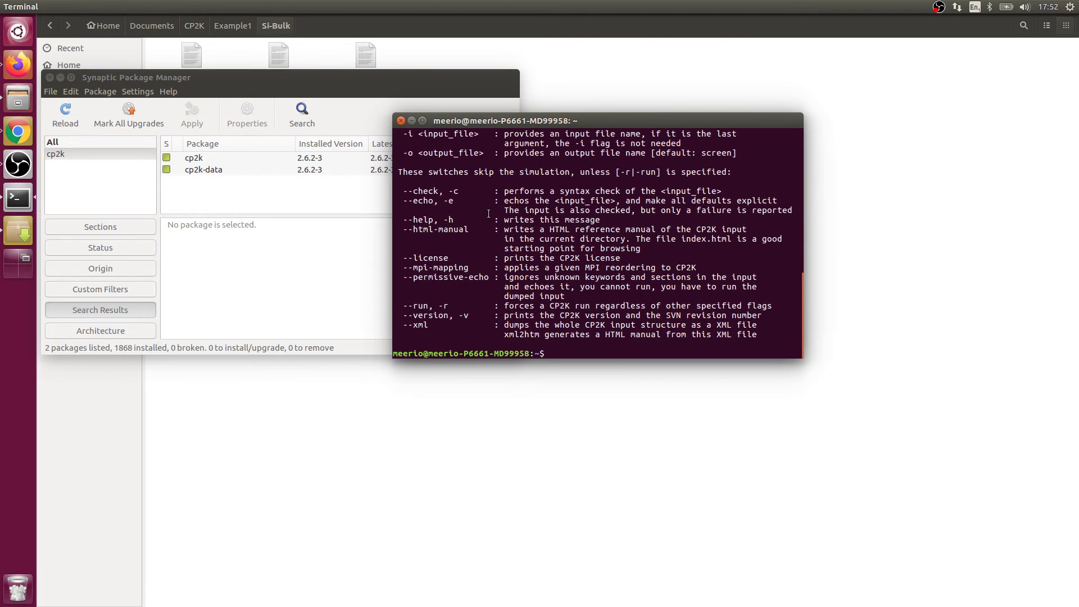
scroll(543, 214, "up", 4)
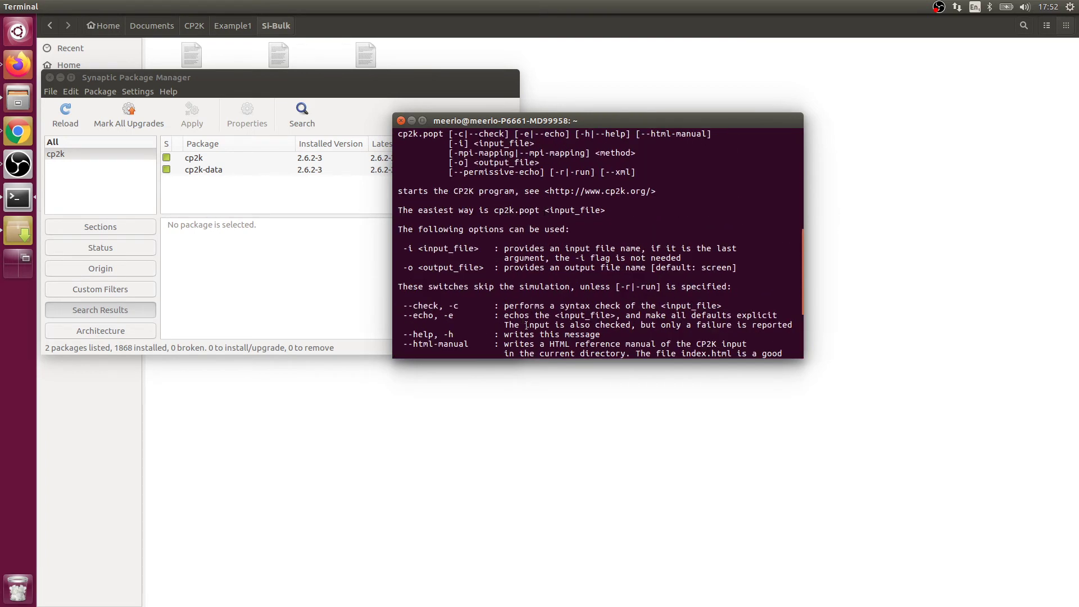
scroll(526, 324, "down", 4)
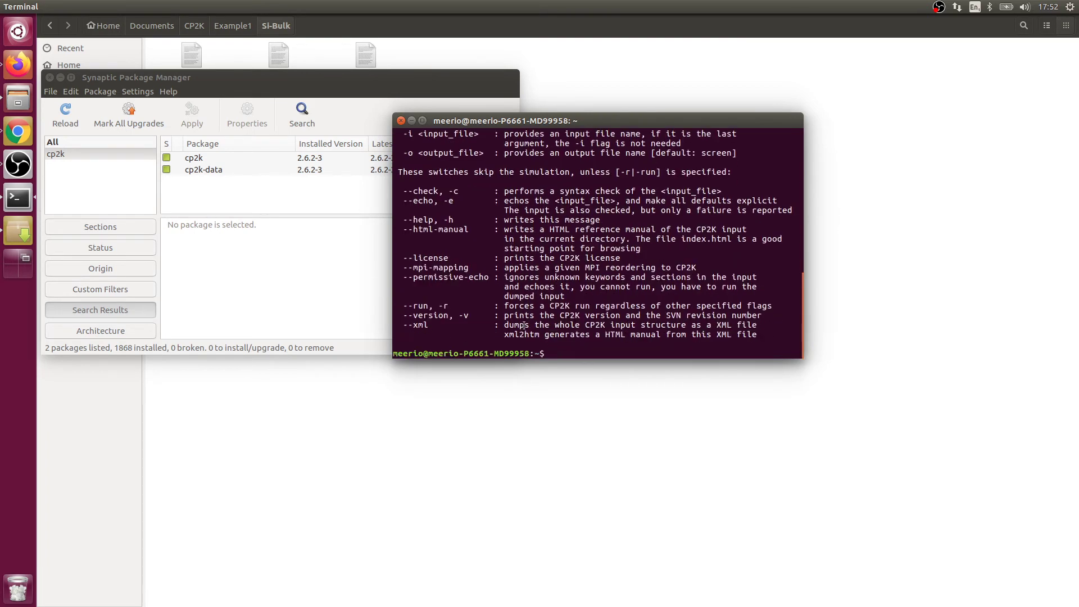
Copy the Si-Bulk folder's location from its Files breadcrumb and return to the terminal.
left_click(497, 43)
right_click(275, 23)
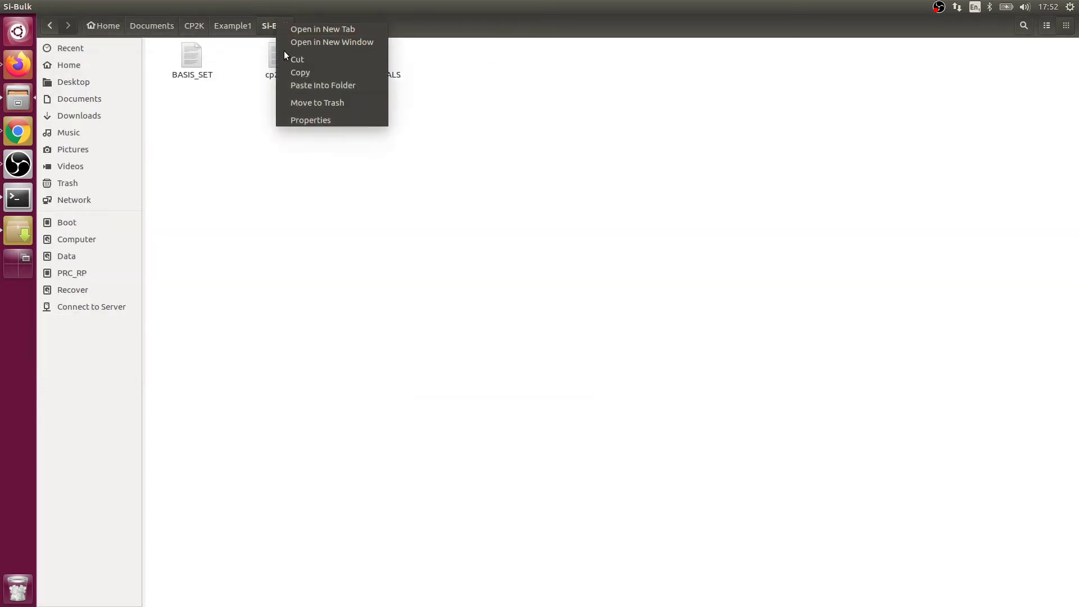
left_click(288, 73)
left_click_drag(461, 151, 9, 4)
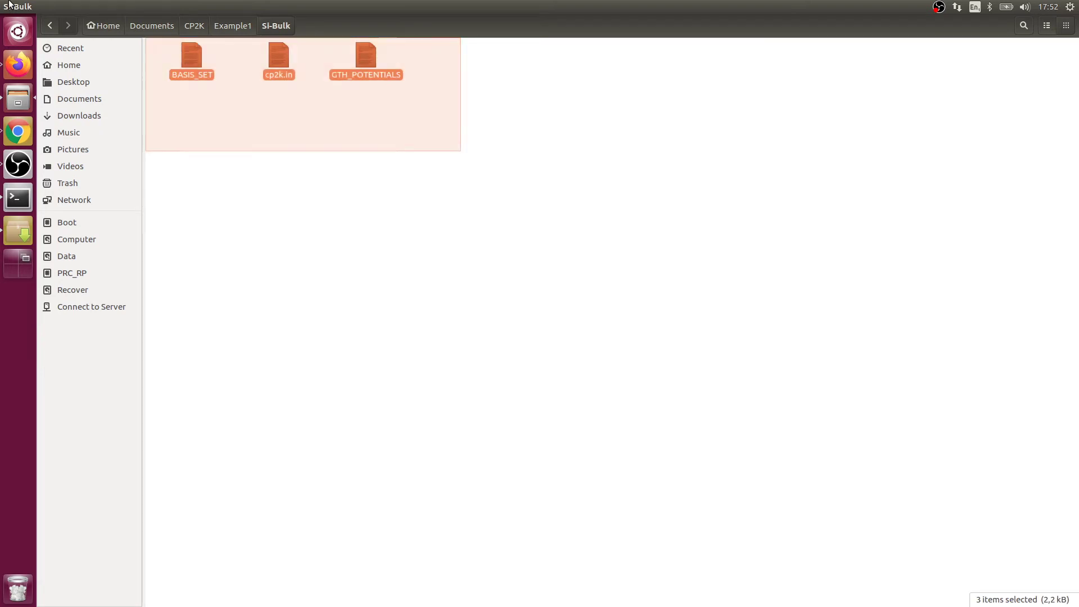
left_click(406, 128)
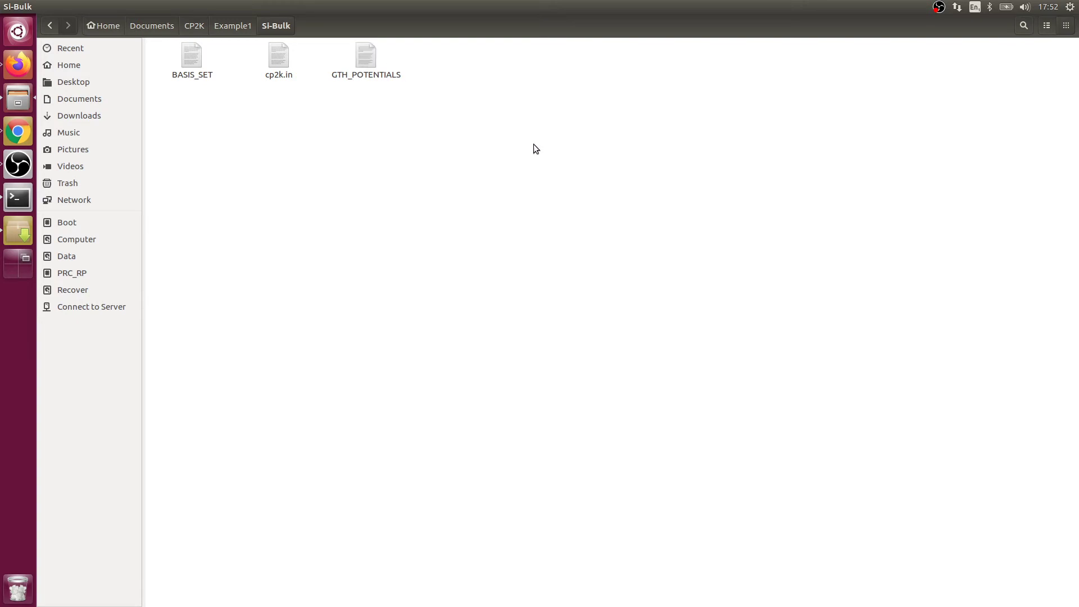
key("alt+Tab")
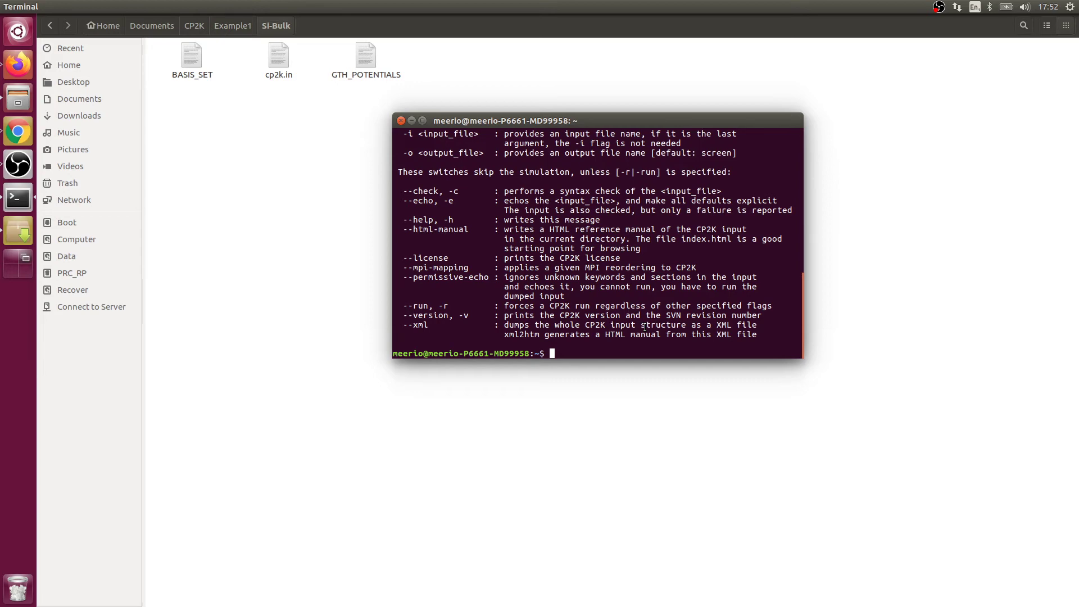
Type and tab-complete a cp2k.popt command at the prompt, then erase it.
type("cp2k.popt")
key("BackSpace")
key("BackSpace")
key("BackSpace")
key("BackSpace")
key("BackSpace")
type("sopt")
key("BackSpace")
key("BackSpace")
key("BackSpace")
key("BackSpace")
type("pop")
key("Tab")
key("BackSpace")
key("BackSpace")
key("BackSpace")
key("BackSpace")
key("BackSpace")
key("BackSpace")
key("BackSpace")
key("BackSpace")
key("BackSpace")
key("BackSpace")
Change directory to ~/Documents/CP2K/Example1/Si-Bulk using the pasted path without its file URL prefix.
type("cd")
key("ctrl+shift+v")
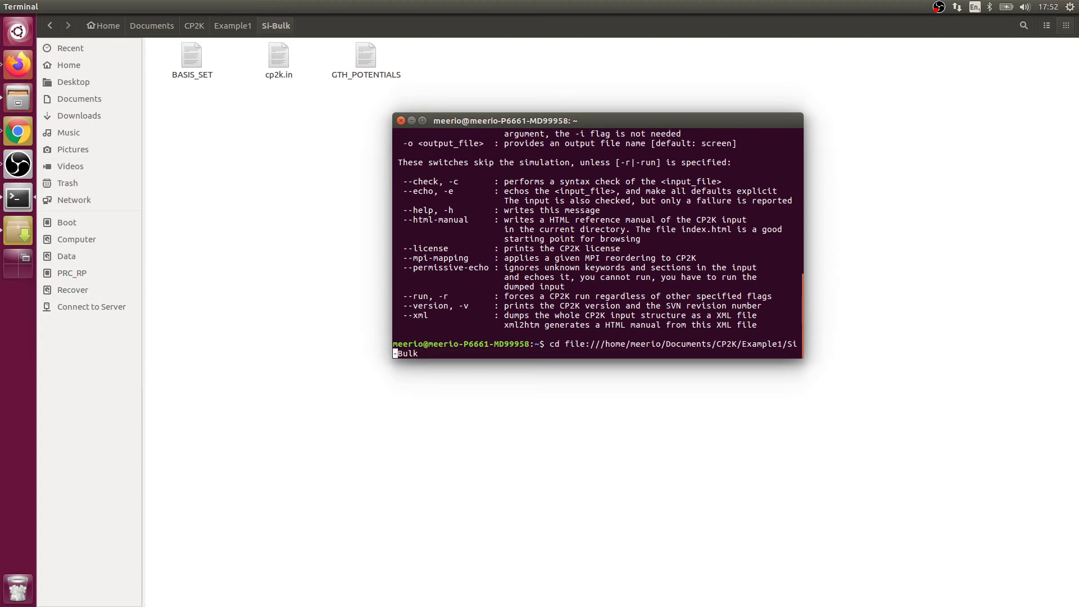
key("Left")
key("Left")
key("Left")
key("Left")
key("Left")
key("Left")
key("Left")
key("Left")
key("Left")
key("Left")
key("Left")
key("Left")
key("Left")
key("Left")
key("Left")
key("Left")
key("Left")
key("Left")
key("Left")
key("Left")
key("BackSpace")
key("BackSpace")
key("BackSpace")
key("BackSpace")
key("BackSpace")
key("BackSpace")
key("BackSpace")
key("BackSpace")
key("BackSpace")
key("BackSpace")
key("BackSpace")
key("BackSpace")
key("BackSpace")
key("BackSpace")
key("BackSpace")
key("BackSpace")
key("BackSpace")
key("BackSpace")
key("BackSpace")
key("BackSpace")
key("Return")
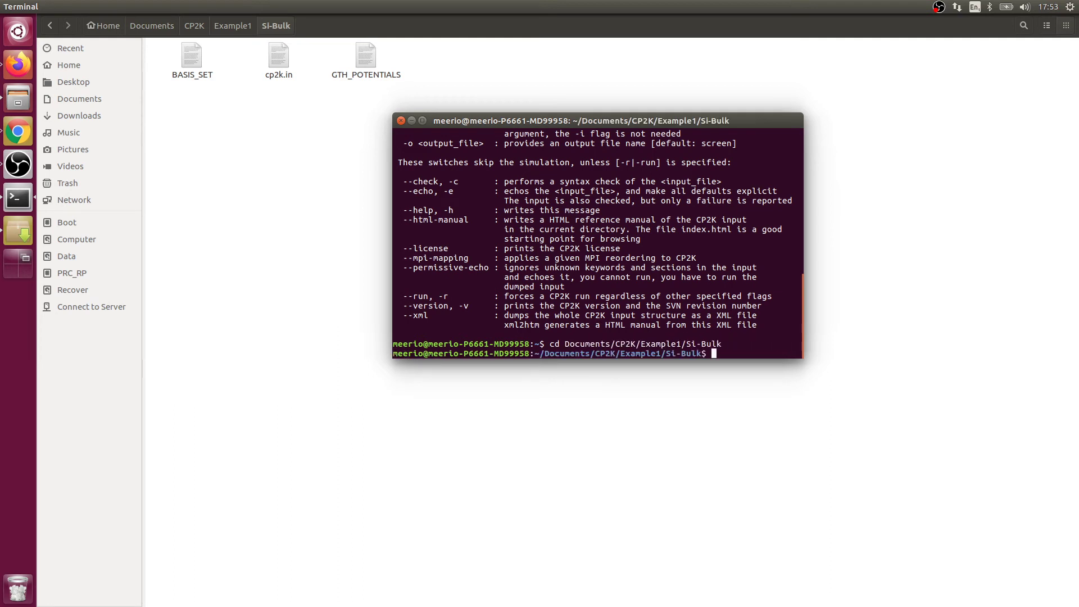
Run cp2k.popt cp2k.in > cp2k.out, producing cp2k.out and Si_bulk8-RESTART.wfn in Si-Bulk.
type("cp2k.")
type("popt ")
type("cp2k.in > ")
type("cp2k.ou")
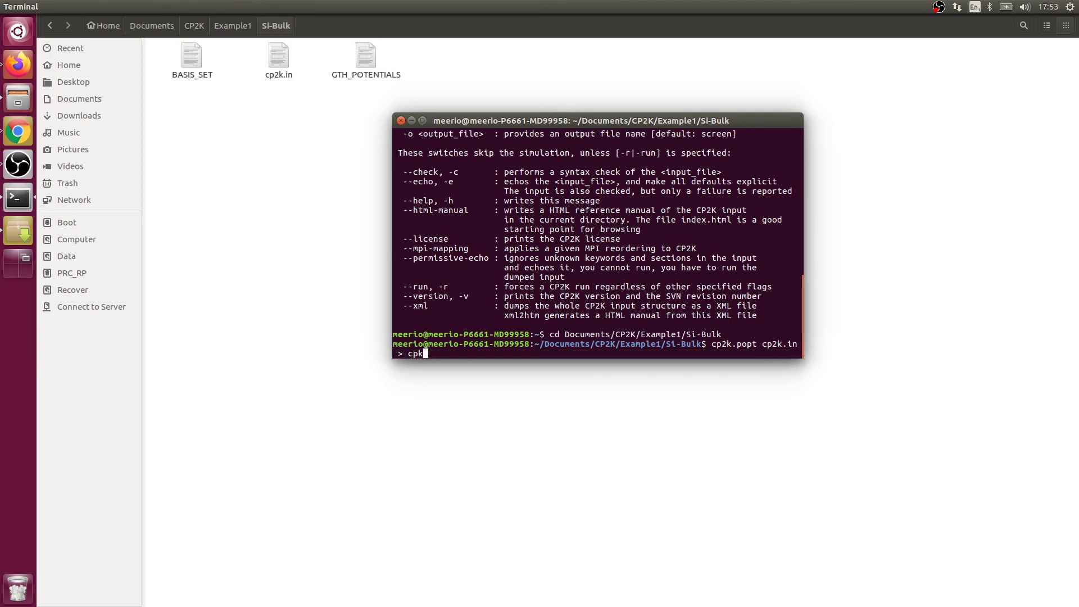
type("t")
key("Return")
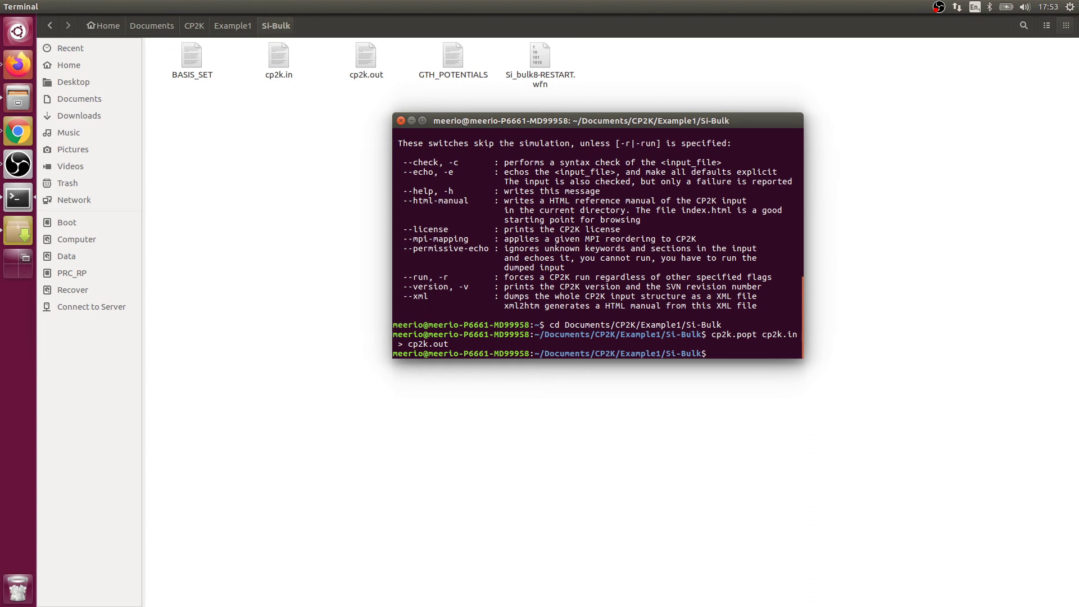
Open cp2k.out in gedit, select the total FORCE_EVAL energy -31.297887031736668, then close it.
double_click(369, 63)
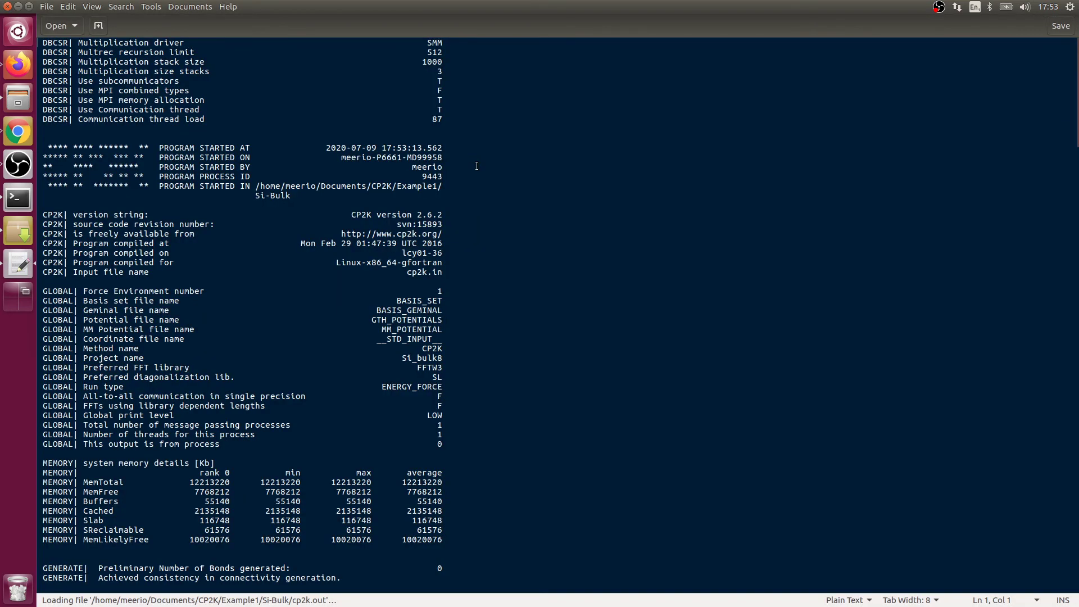
scroll(477, 165, "down", 20)
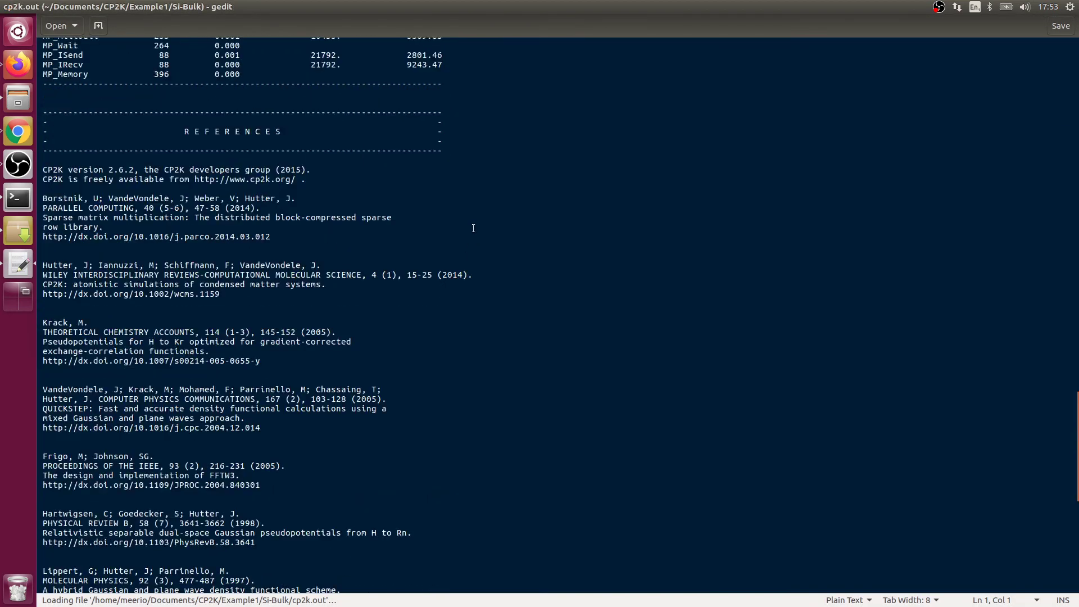
scroll(473, 253, "up", 15)
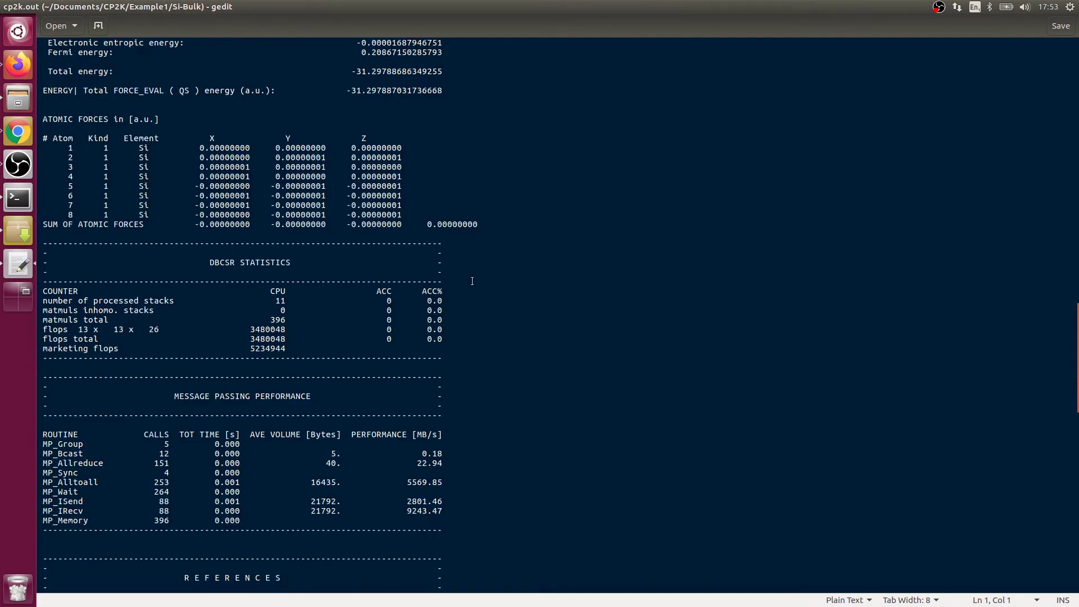
scroll(459, 280, "up", 4)
triple_click(438, 202)
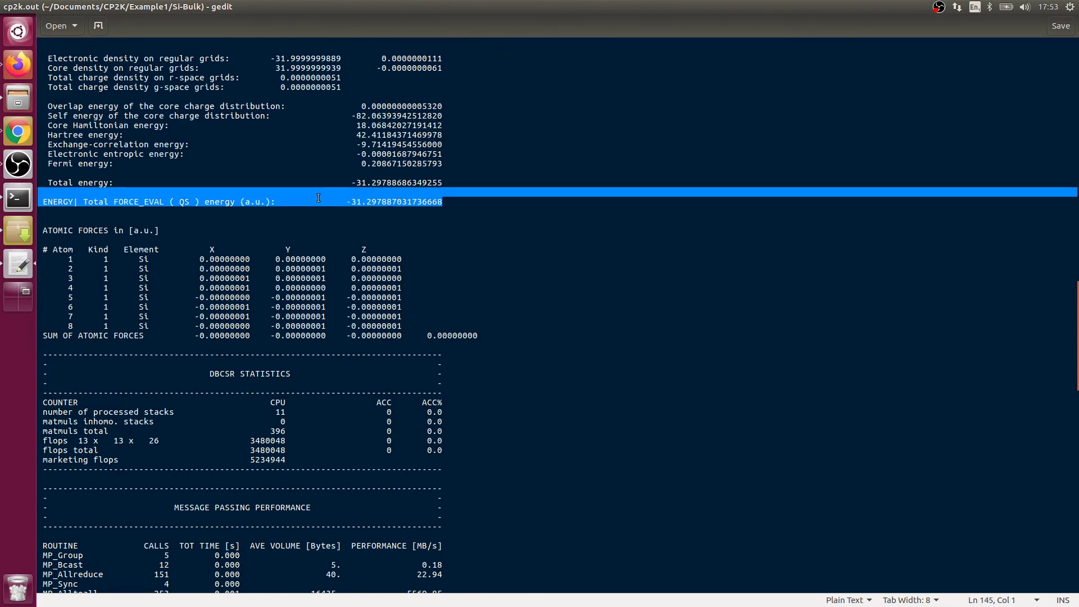
left_click_drag(442, 201, 345, 203)
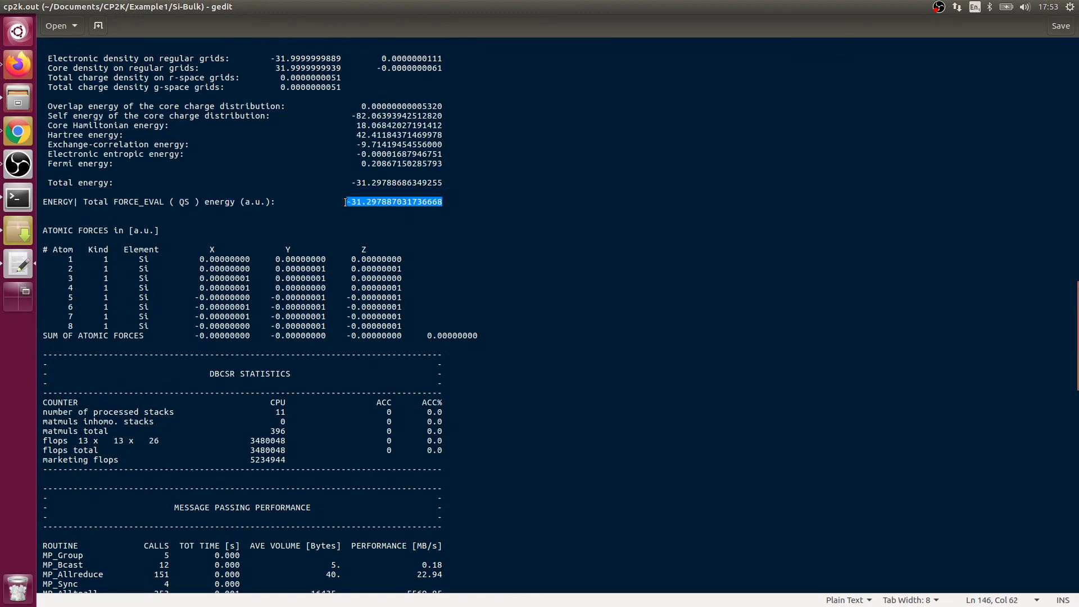
scroll(345, 202, "up", 14)
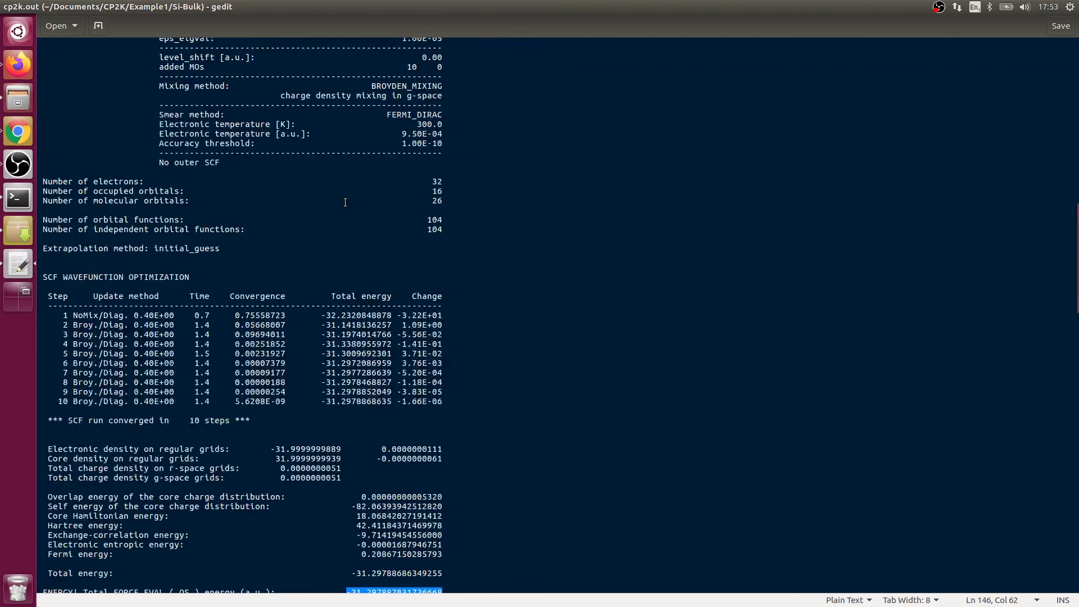
scroll(220, 487, "down", 4)
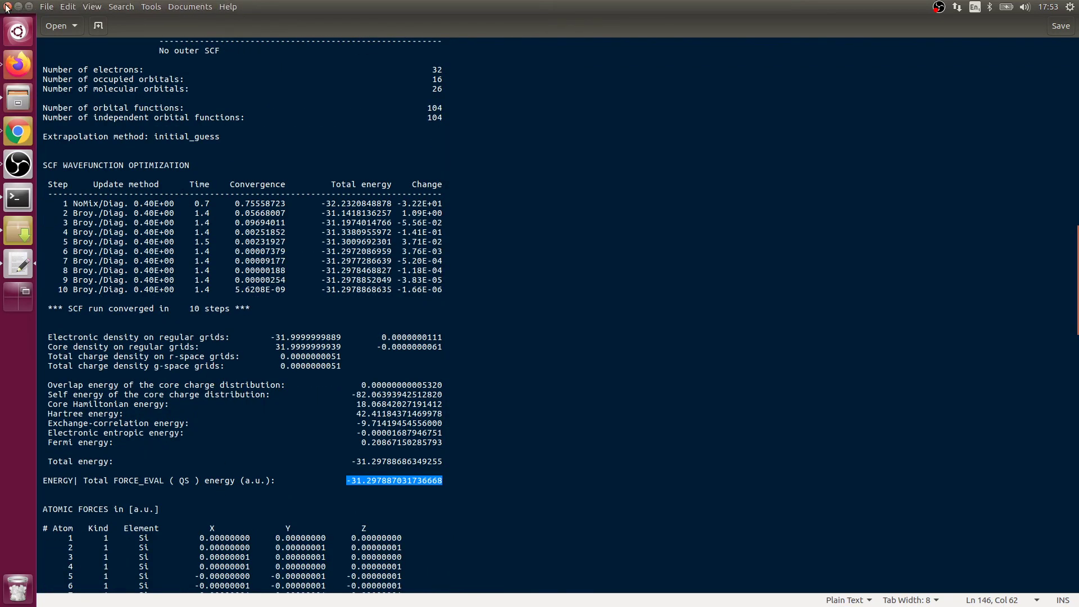
left_click(7, 6)
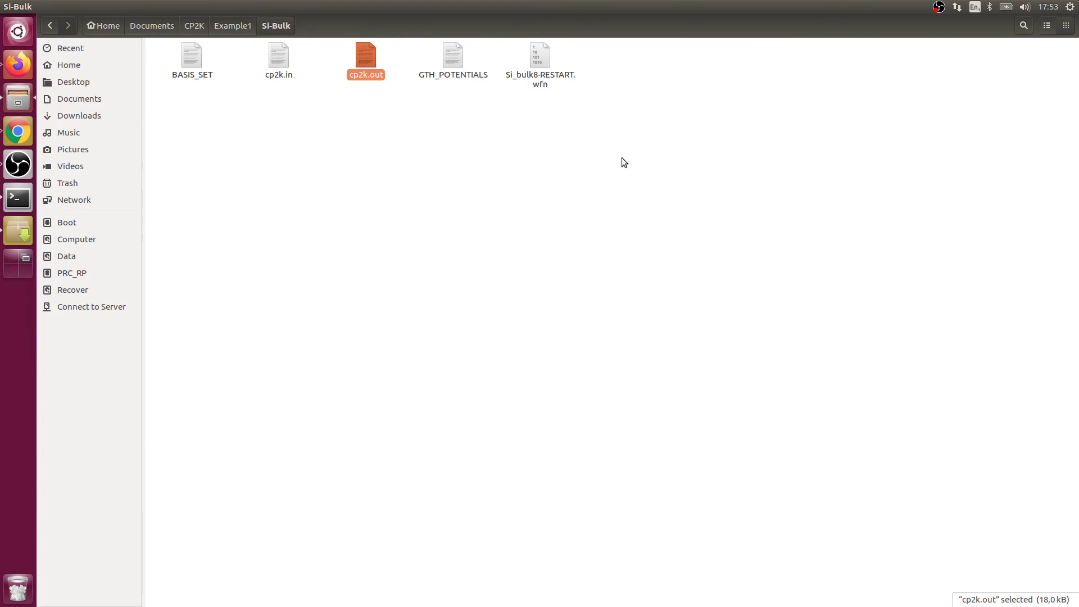
left_click_drag(622, 158, 79, 48)
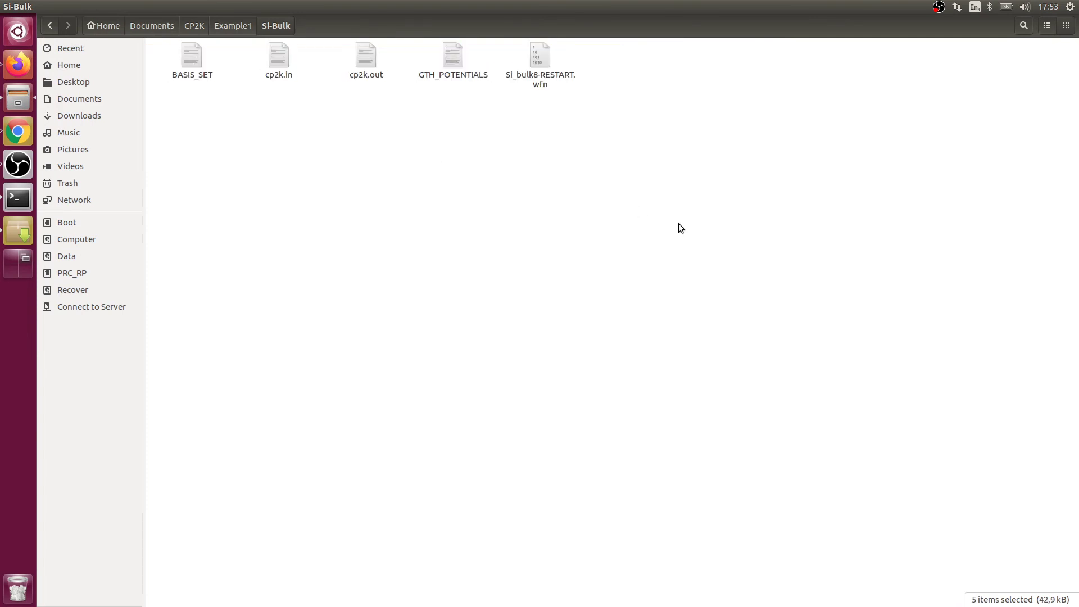